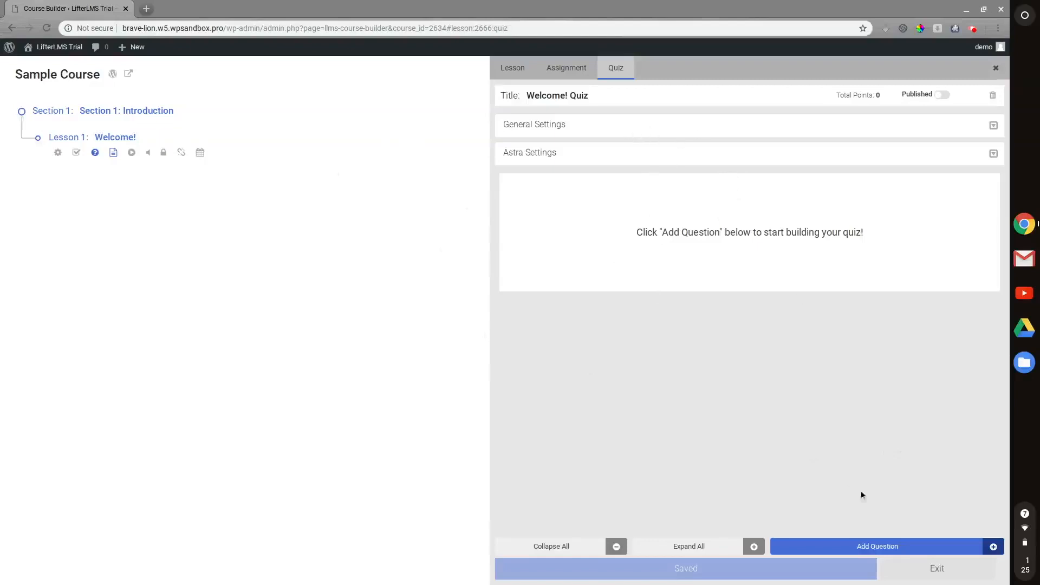
# - Add a multiple choice question to the Welcome! Quiz, worded "What is the best...?"
pyautogui.click(884, 546)
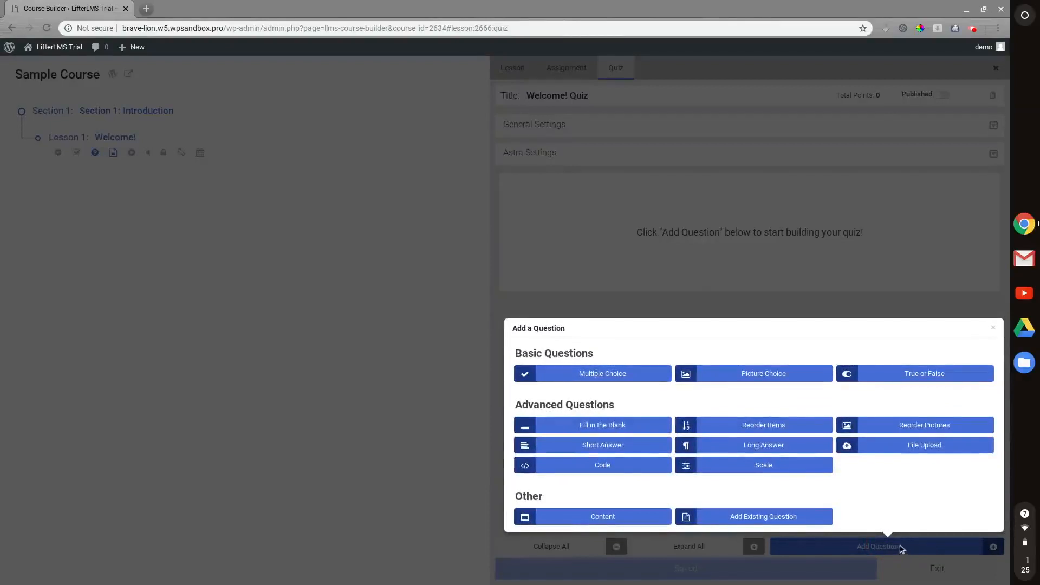
pyautogui.click(594, 376)
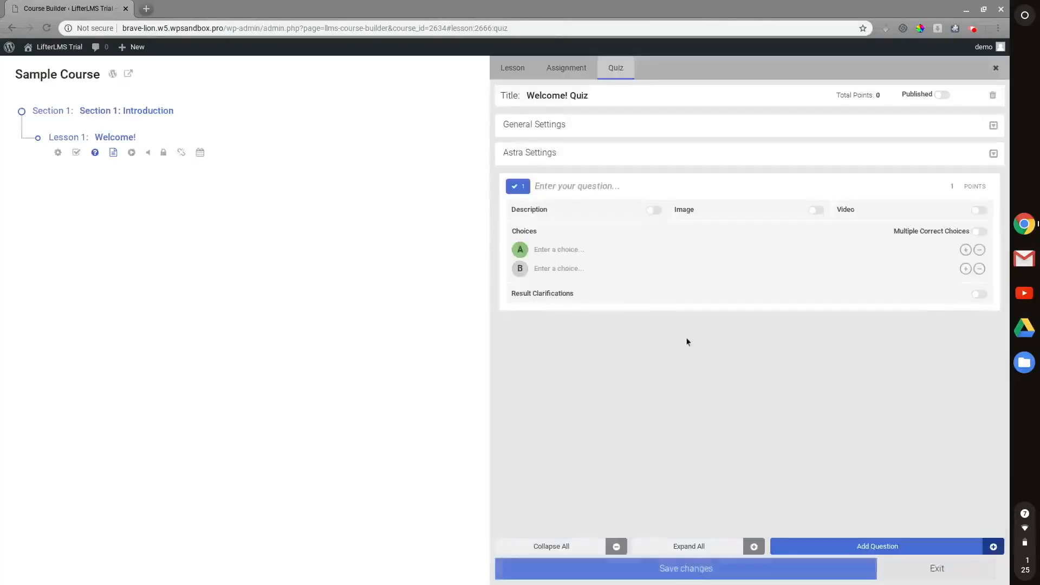
pyautogui.click(578, 185)
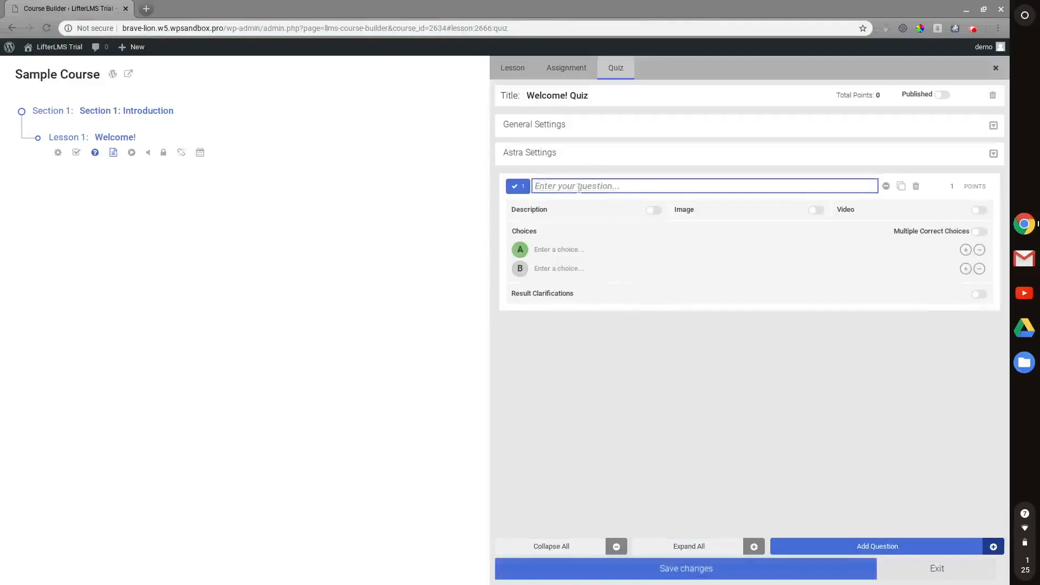
pyautogui.write('What is the best...?')
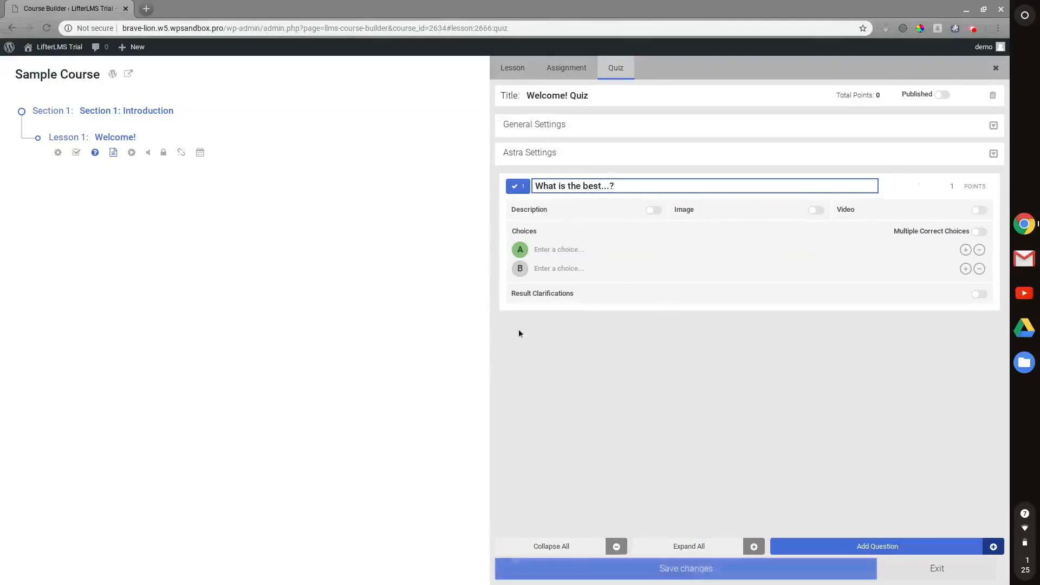
# - Preview the first question's description, image, video and result clarification options, switching each one on and off again
pyautogui.click(564, 210)
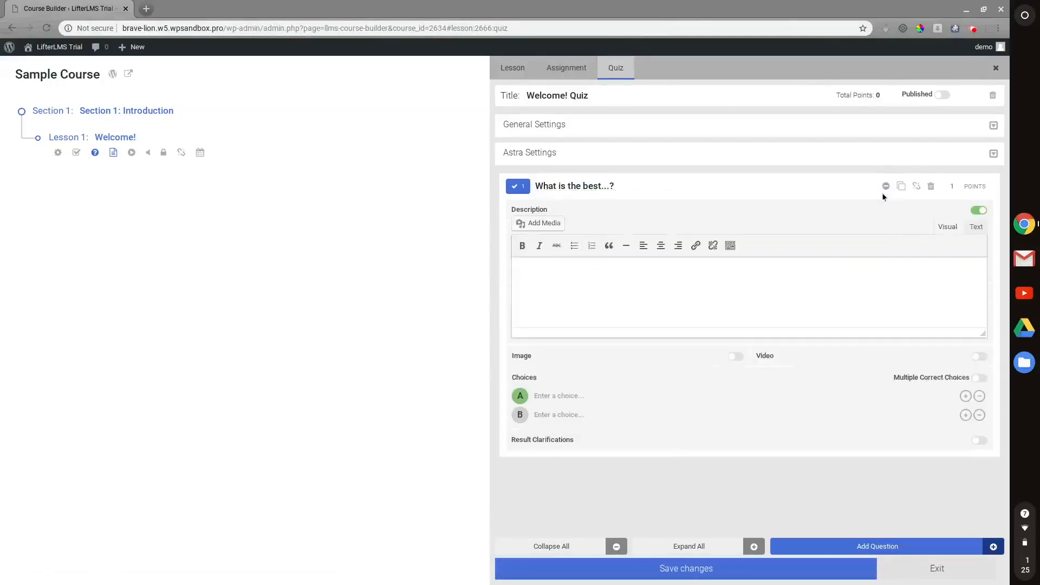
pyautogui.click(978, 211)
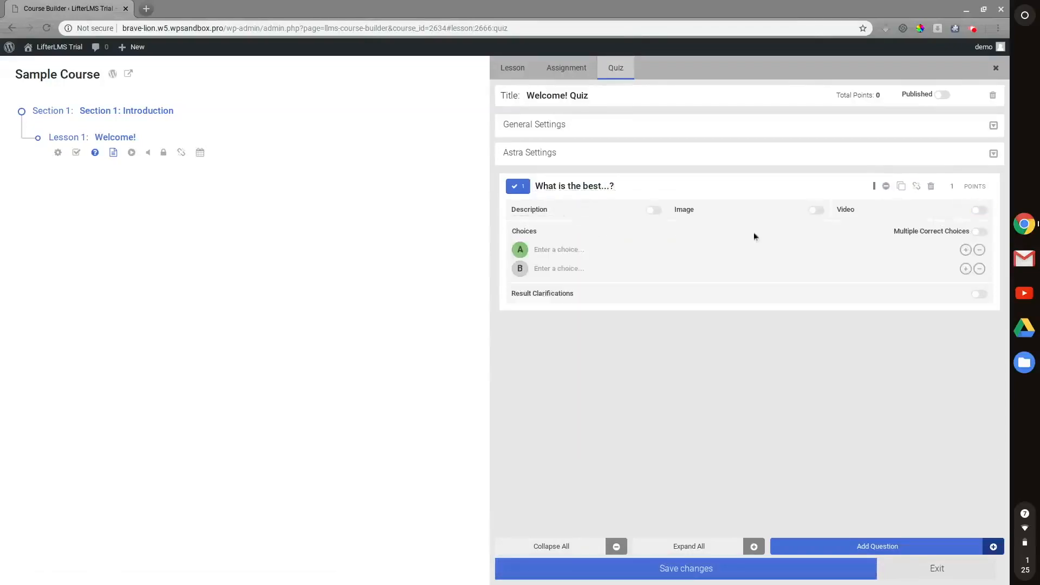
pyautogui.click(730, 217)
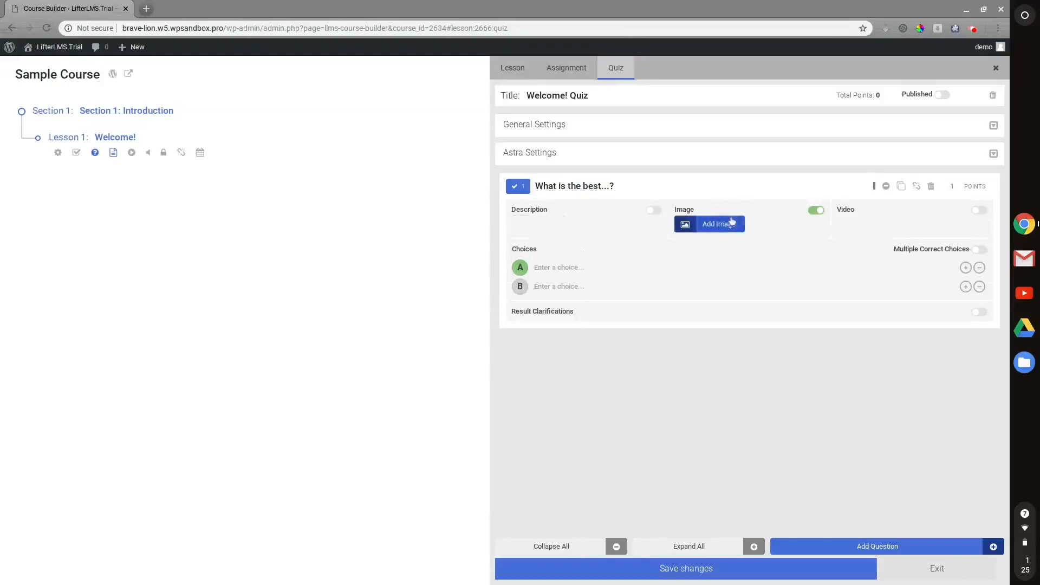
pyautogui.click(797, 213)
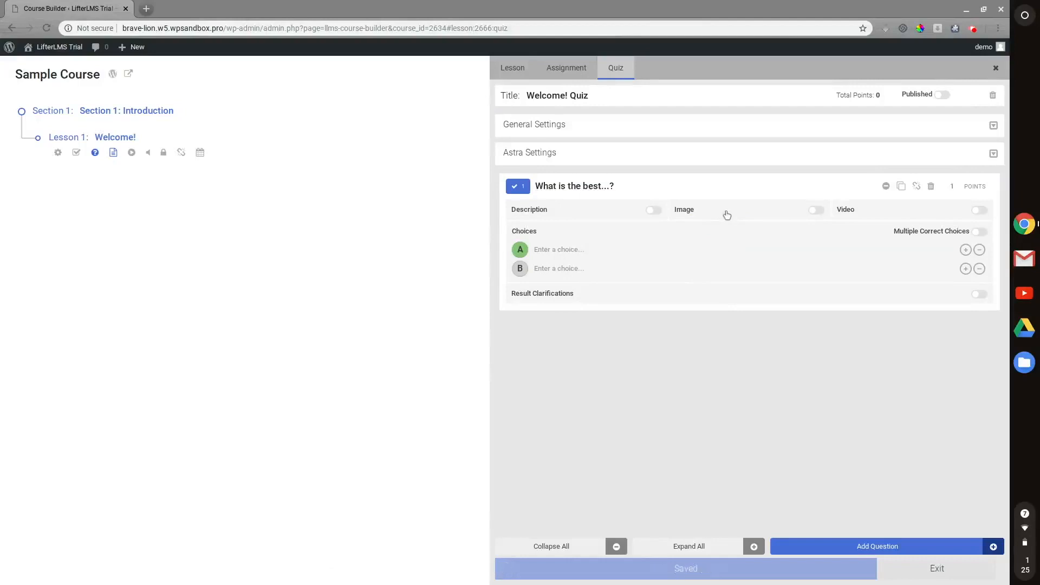
pyautogui.click(863, 211)
pyautogui.click(870, 213)
pyautogui.click(630, 299)
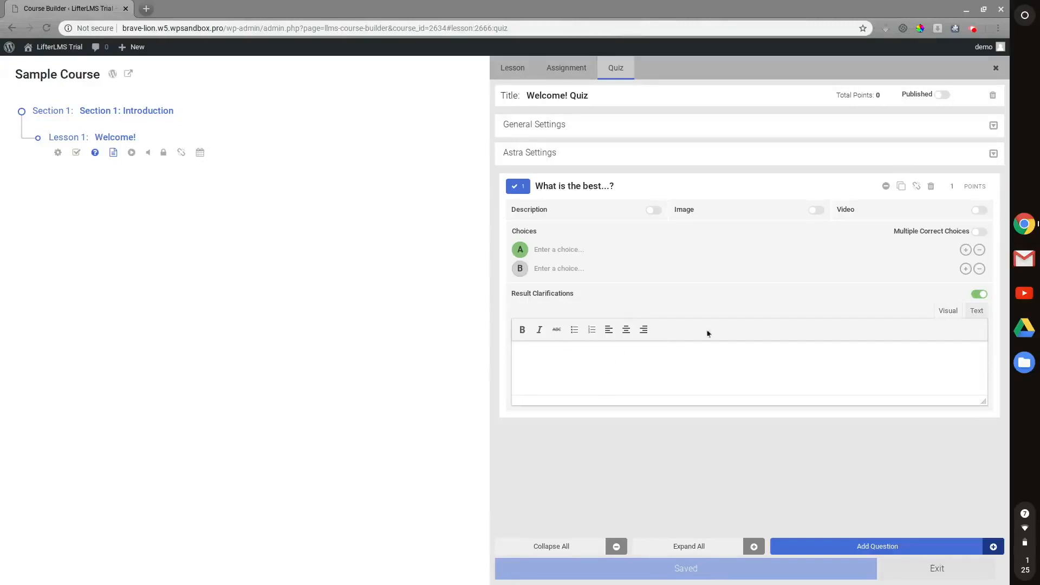
pyautogui.click(710, 298)
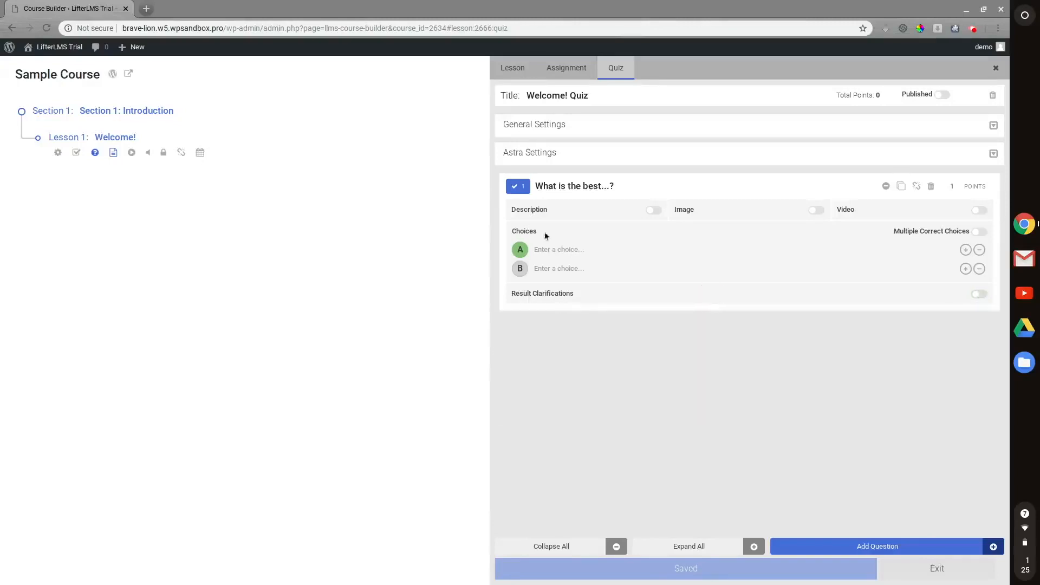
# - Add a third choice to the first question, fill the choices with 1, 2 and 3, and collapse the question
pyautogui.click(553, 249)
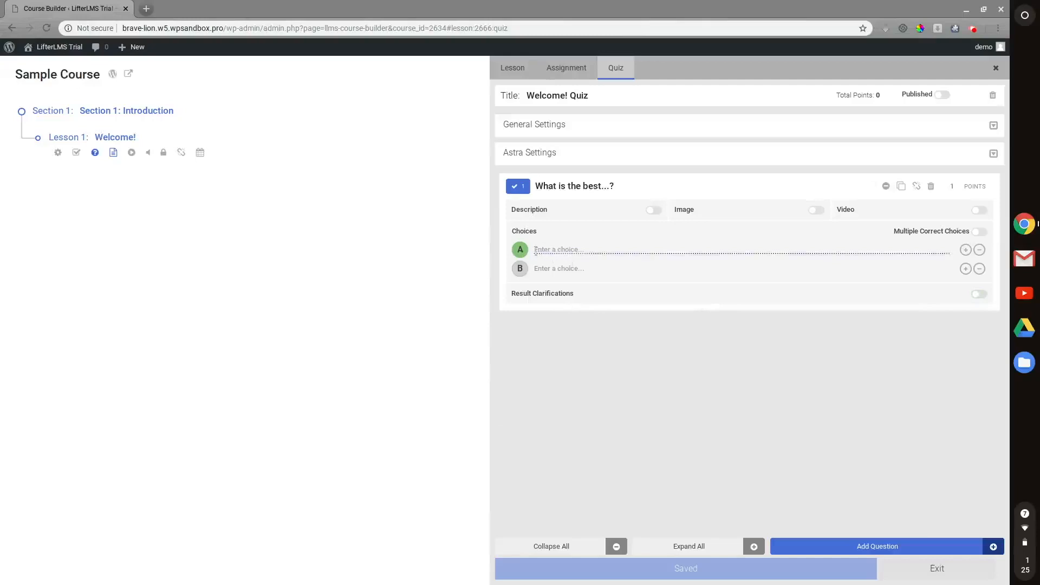
pyautogui.click(965, 268)
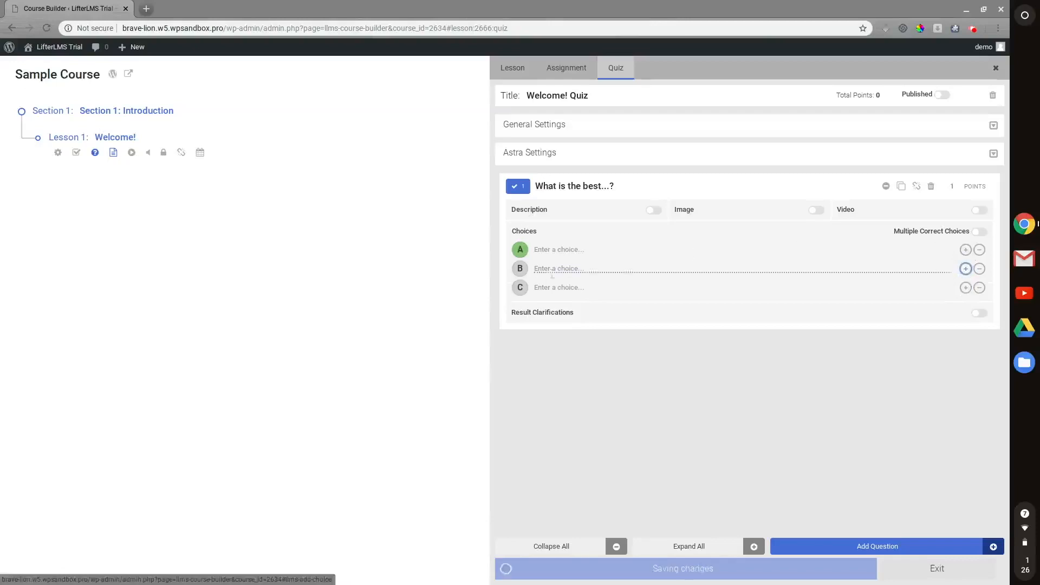
pyautogui.click(550, 249)
pyautogui.write('1')
pyautogui.press('Tab')
pyautogui.write('2')
pyautogui.press('Tab')
pyautogui.write('3')
pyautogui.click(586, 343)
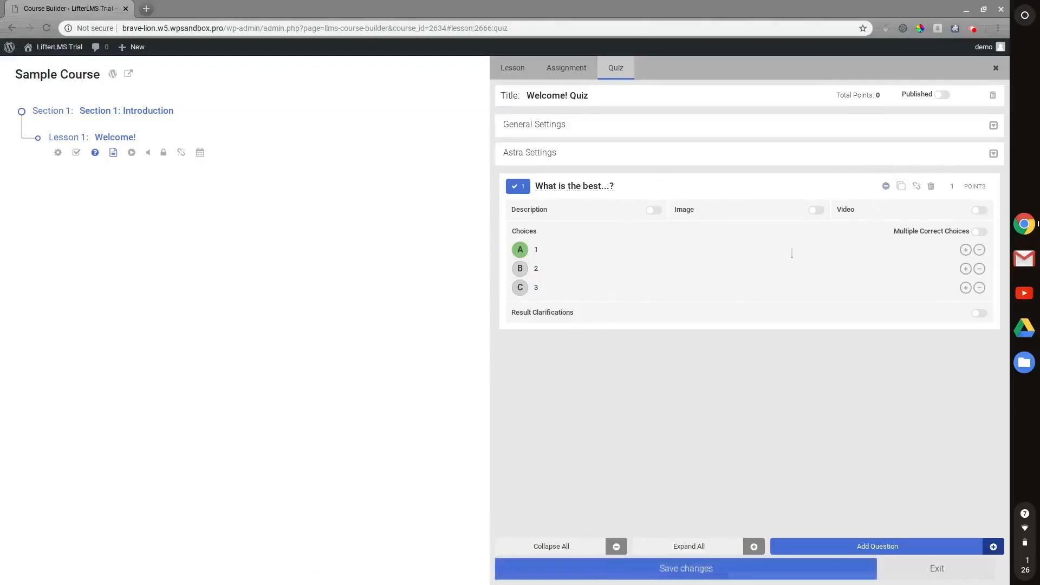
pyautogui.click(886, 186)
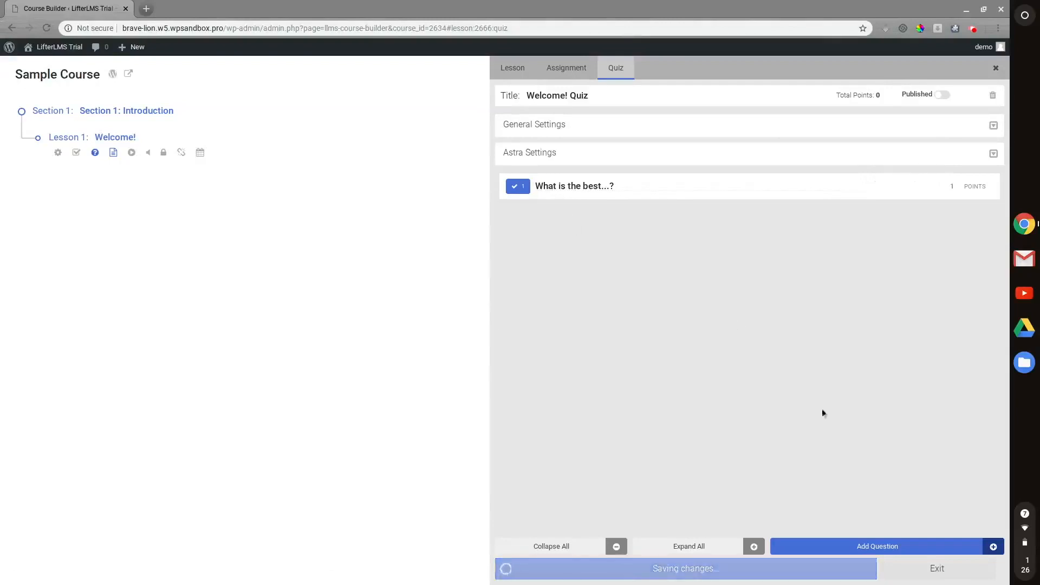
# - Add a picture choice question to the quiz and use the Real Estate image from the media library for choice A
pyautogui.click(866, 546)
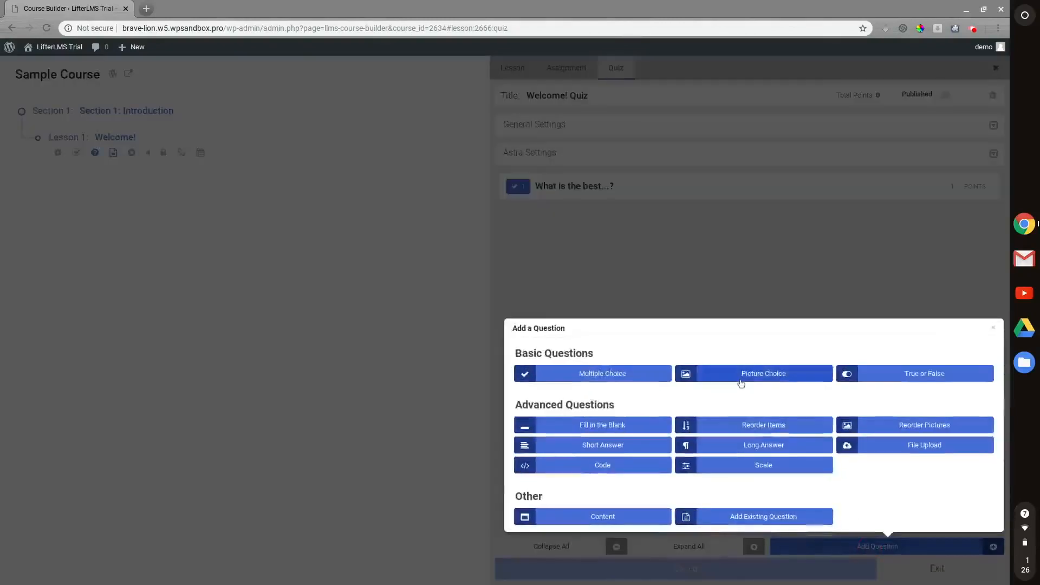
pyautogui.click(749, 378)
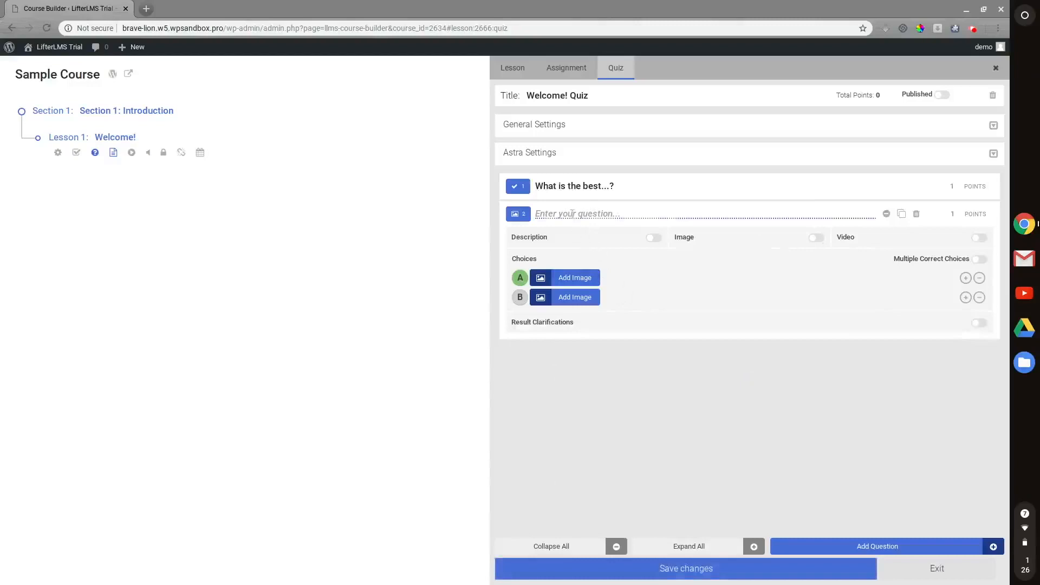
pyautogui.click(521, 282)
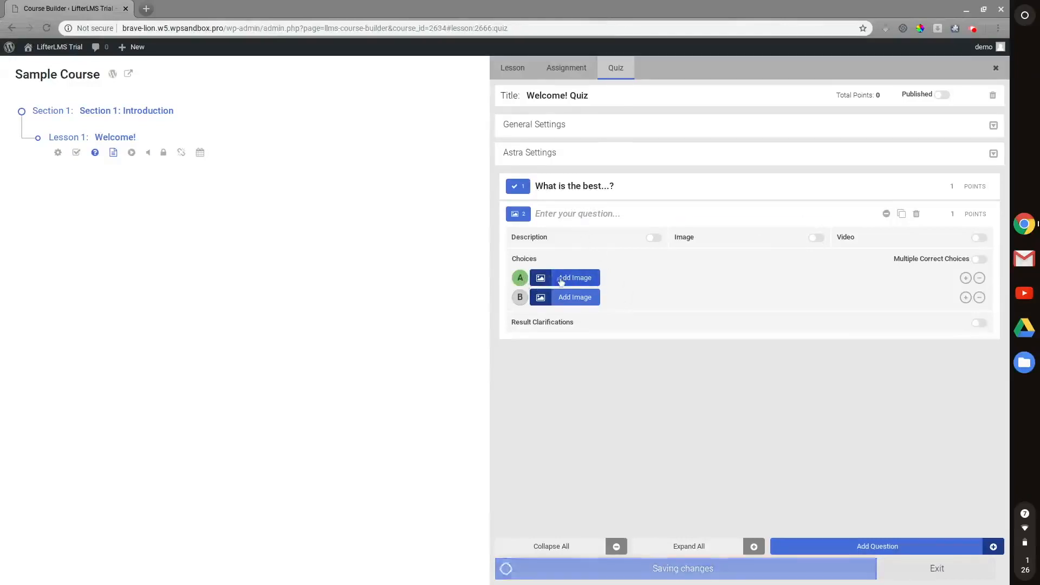
pyautogui.click(577, 278)
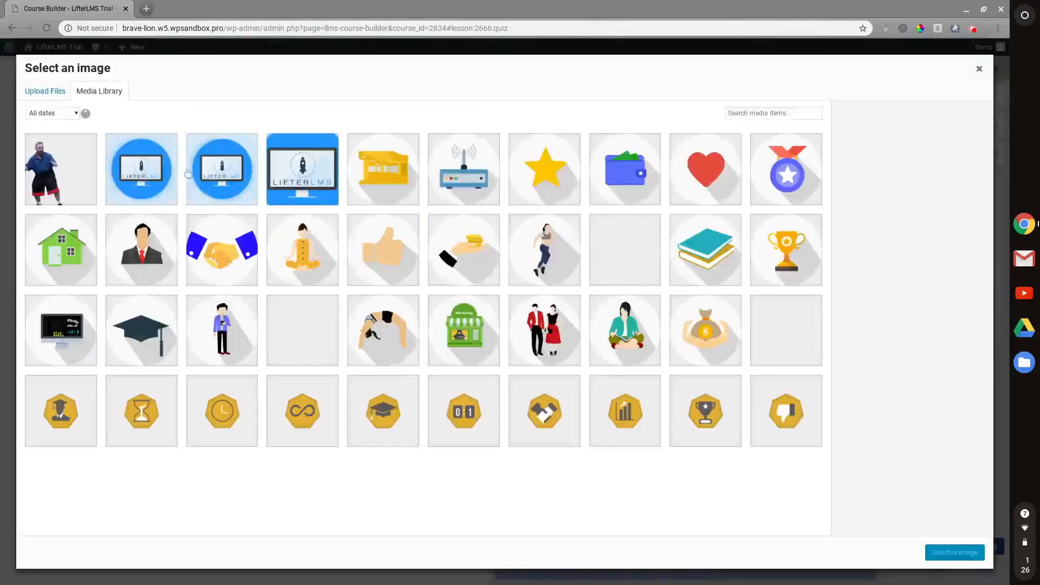
pyautogui.click(408, 173)
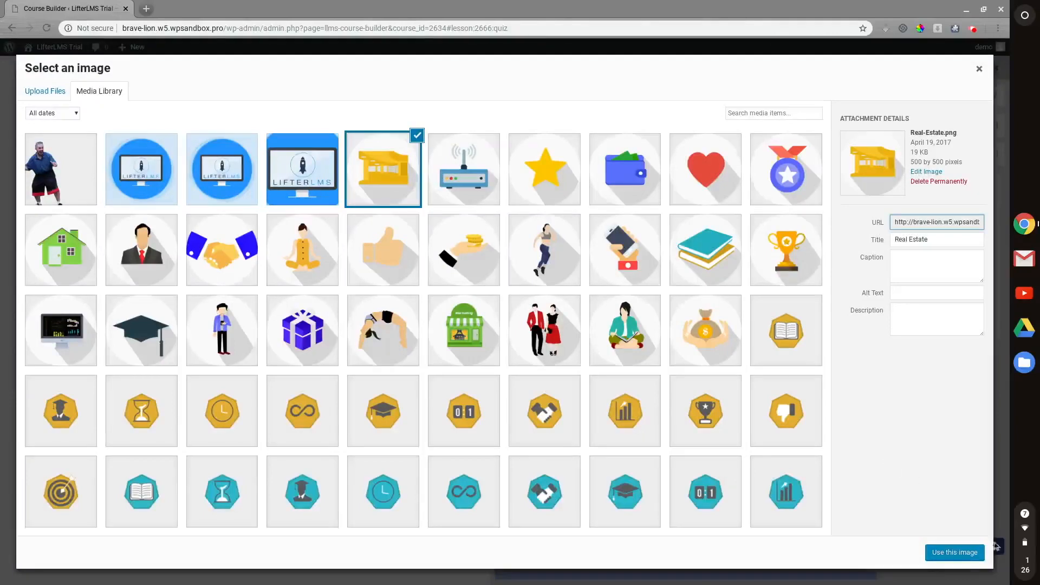
pyautogui.click(955, 553)
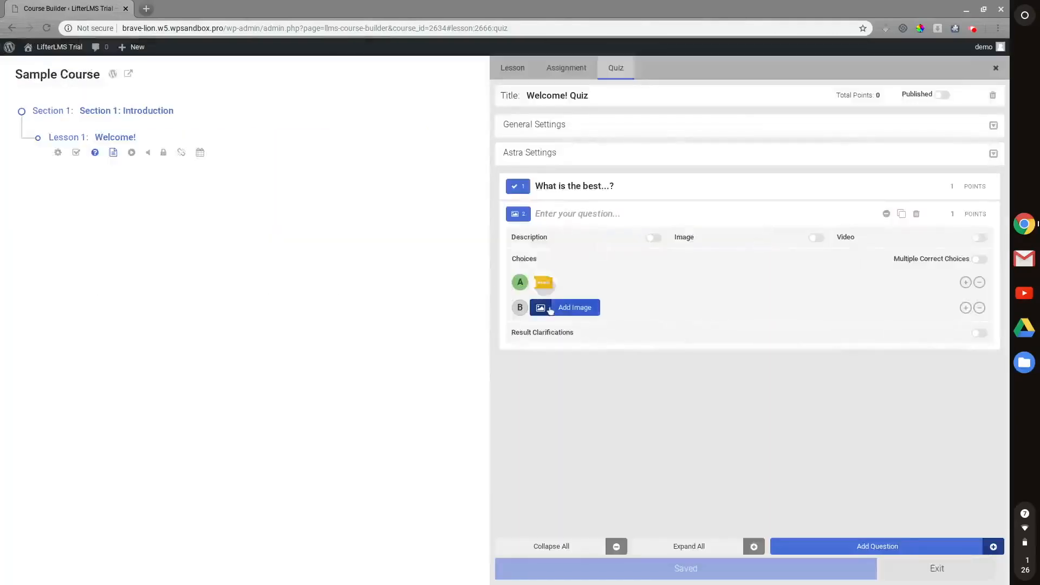
# - Use the Internet Technology image for choice B and add a choice C with the Gold Star image
pyautogui.click(574, 307)
pyautogui.click(464, 169)
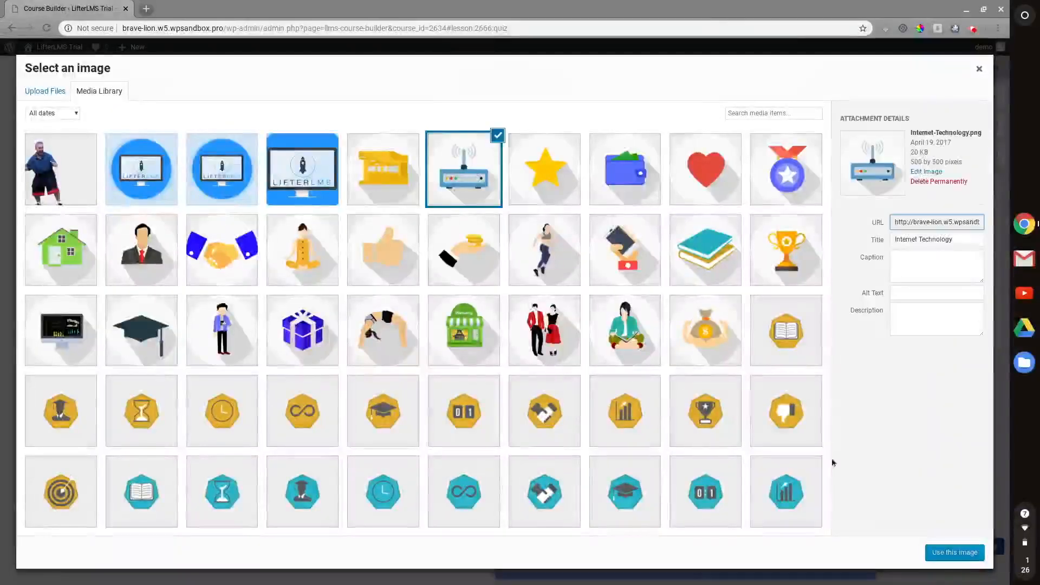
pyautogui.click(963, 556)
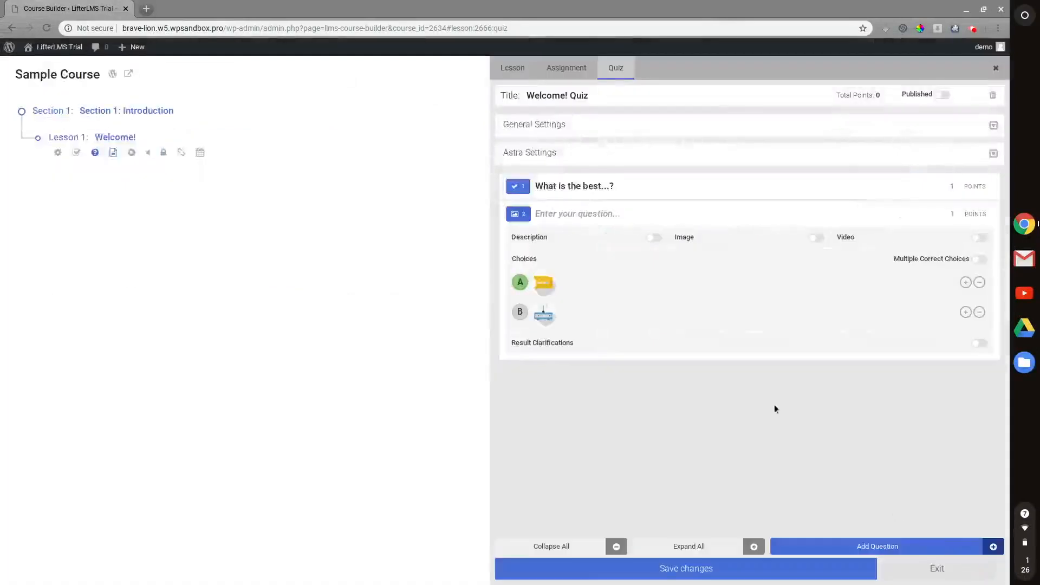
pyautogui.click(966, 313)
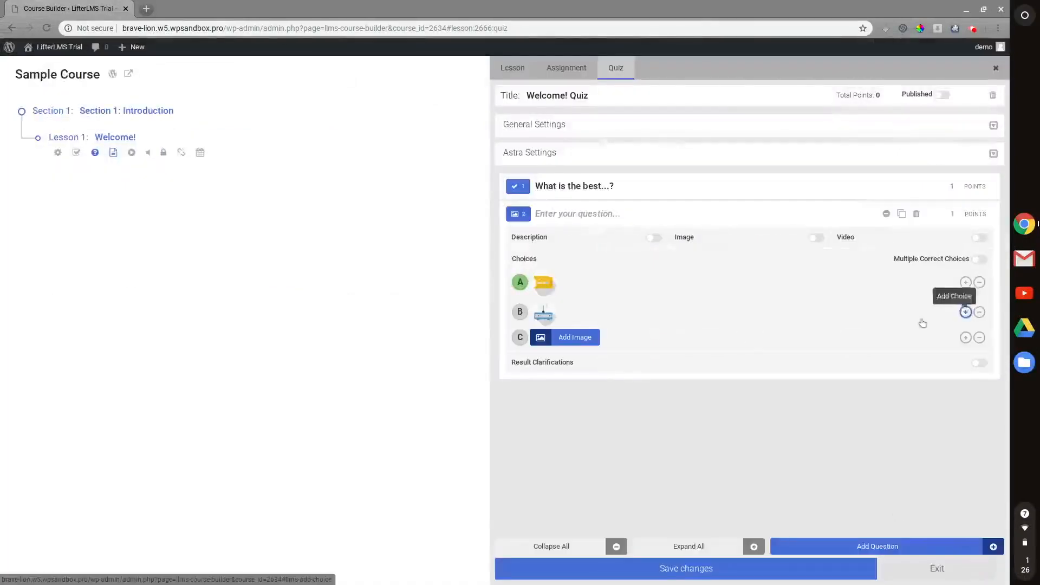
pyautogui.click(575, 337)
pyautogui.click(545, 169)
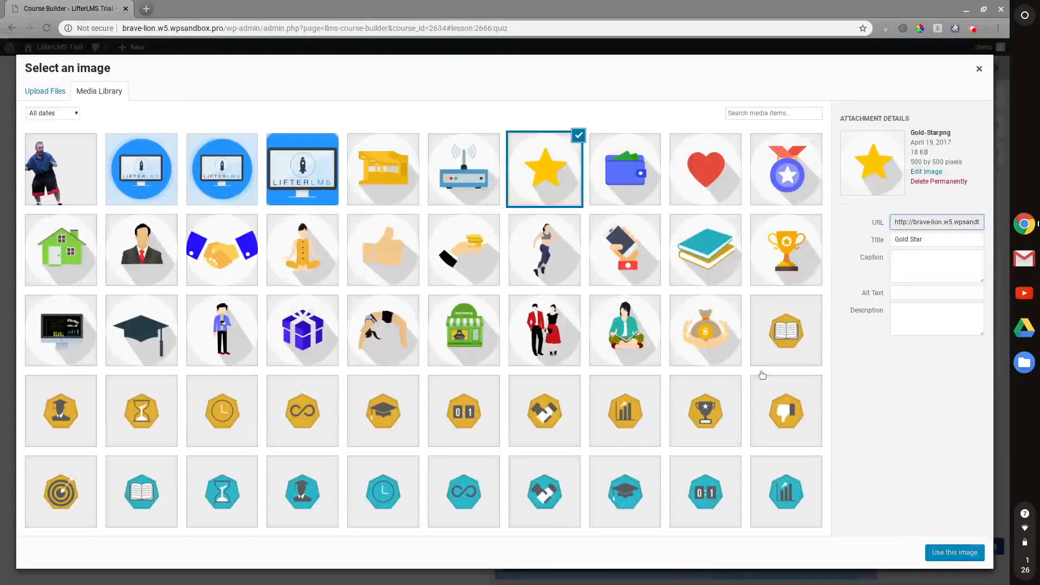
pyautogui.click(943, 553)
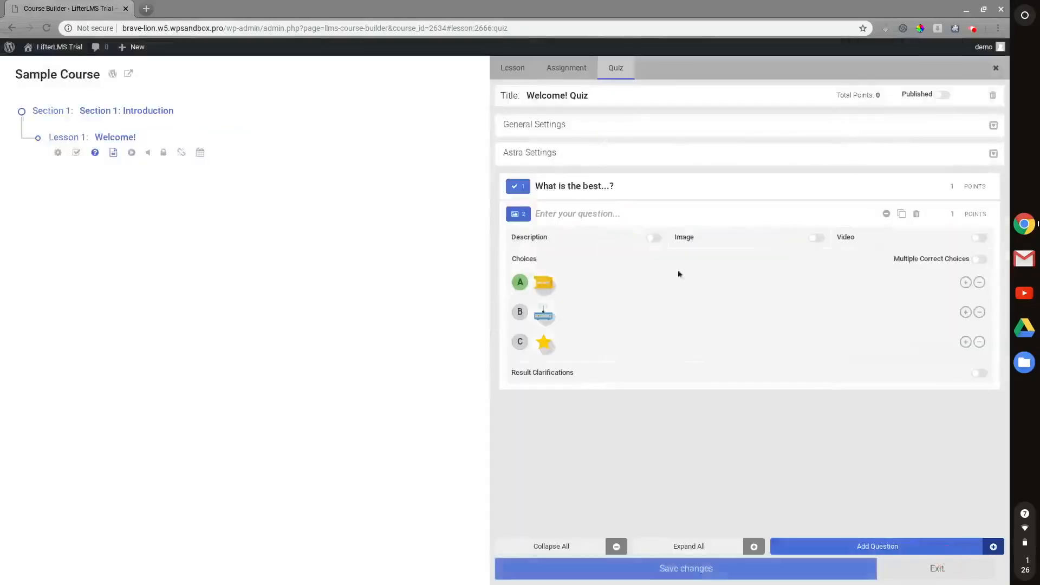
# - Word the picture question "Which do you like best?", mark choice A as correct, and collapse the question
pyautogui.click(631, 214)
pyautogui.write('Which do you like best?')
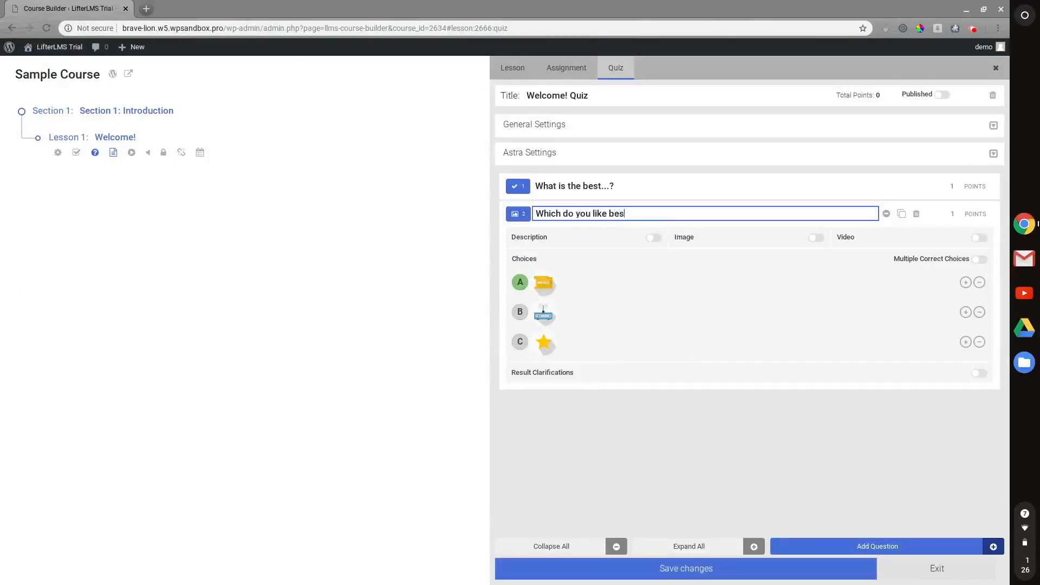
pyautogui.click(519, 312)
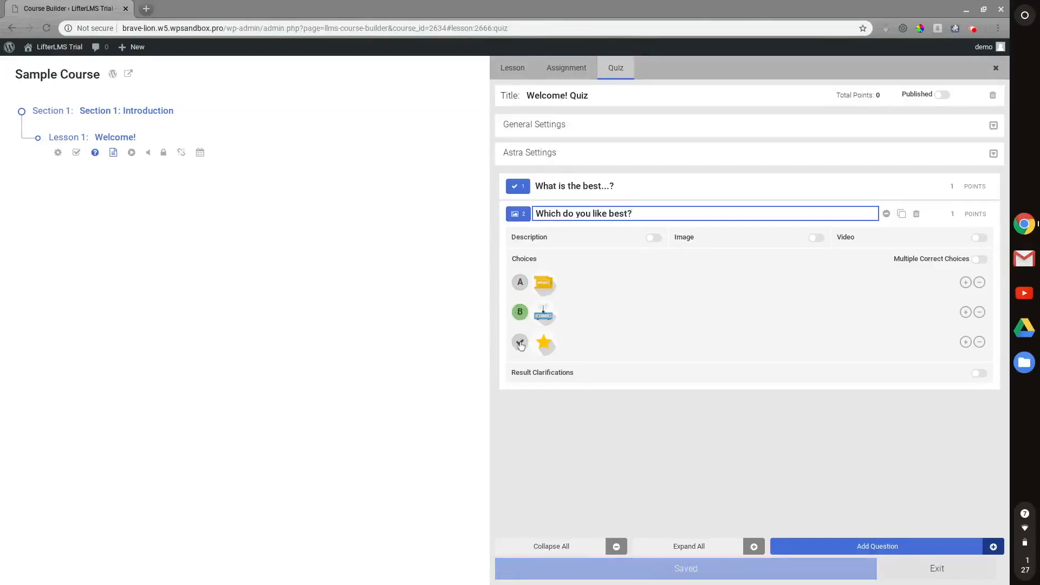
pyautogui.click(520, 286)
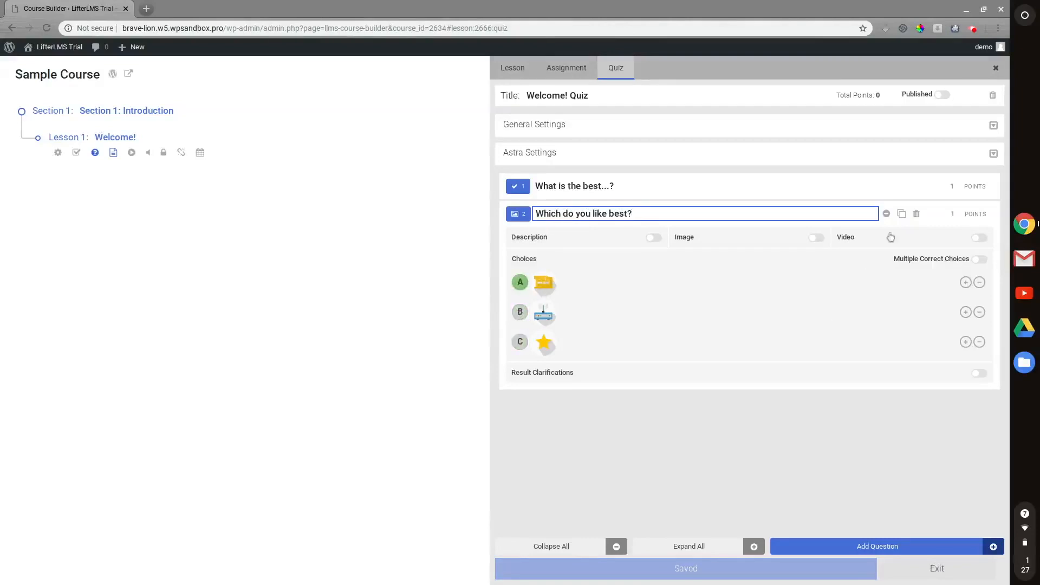
pyautogui.click(886, 214)
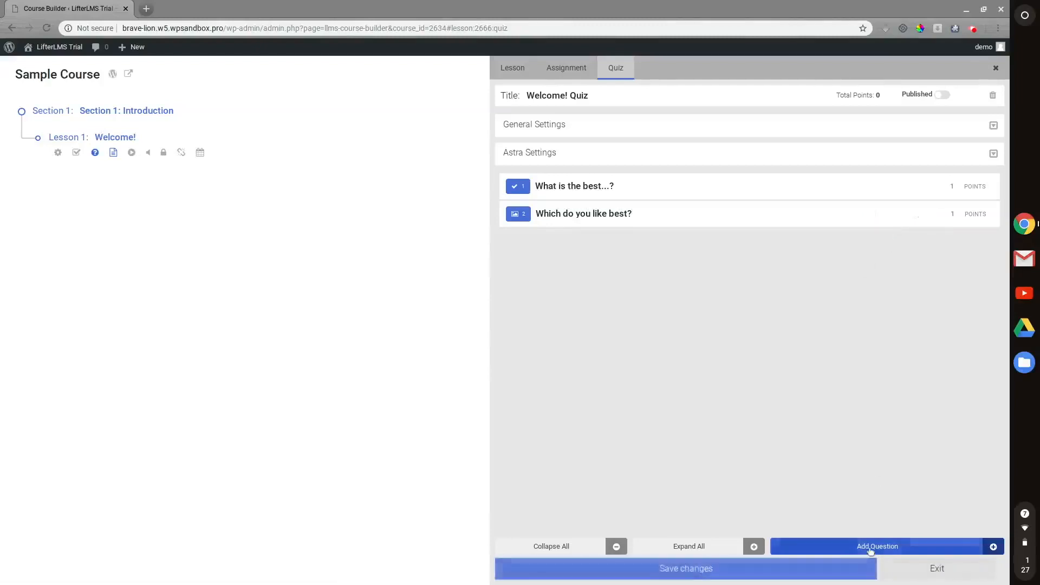
# - Add a true or false question worded "Which is correct?", keeping its choices as True and False
pyautogui.click(869, 547)
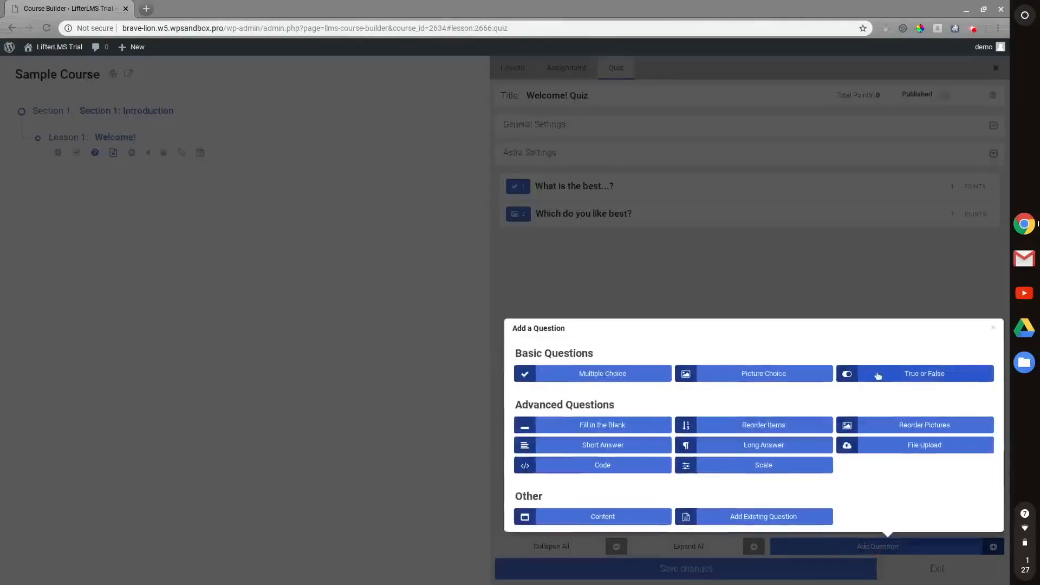
pyautogui.click(934, 379)
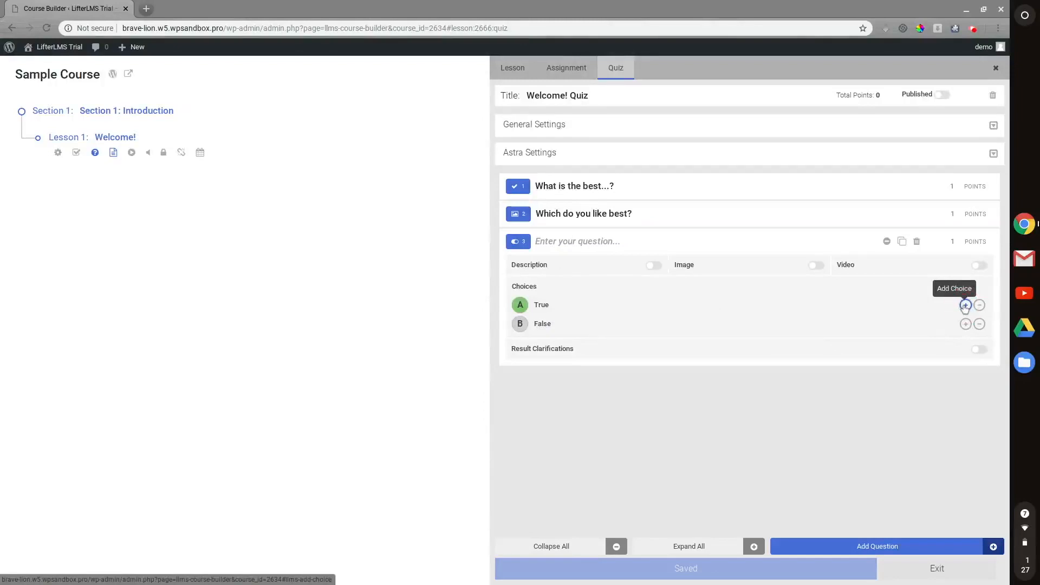
pyautogui.click(550, 304)
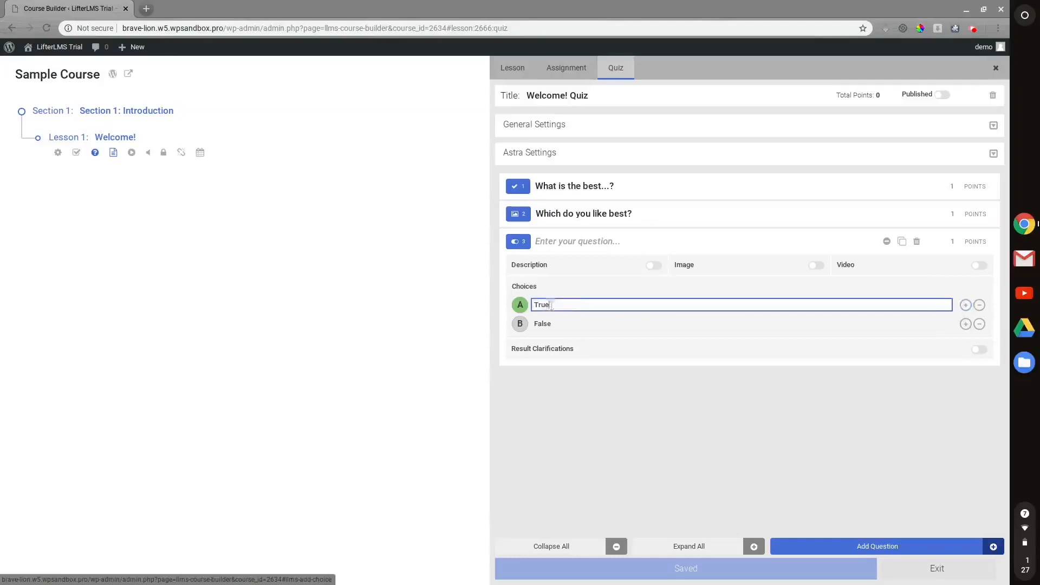
pyautogui.press('BackSpace')
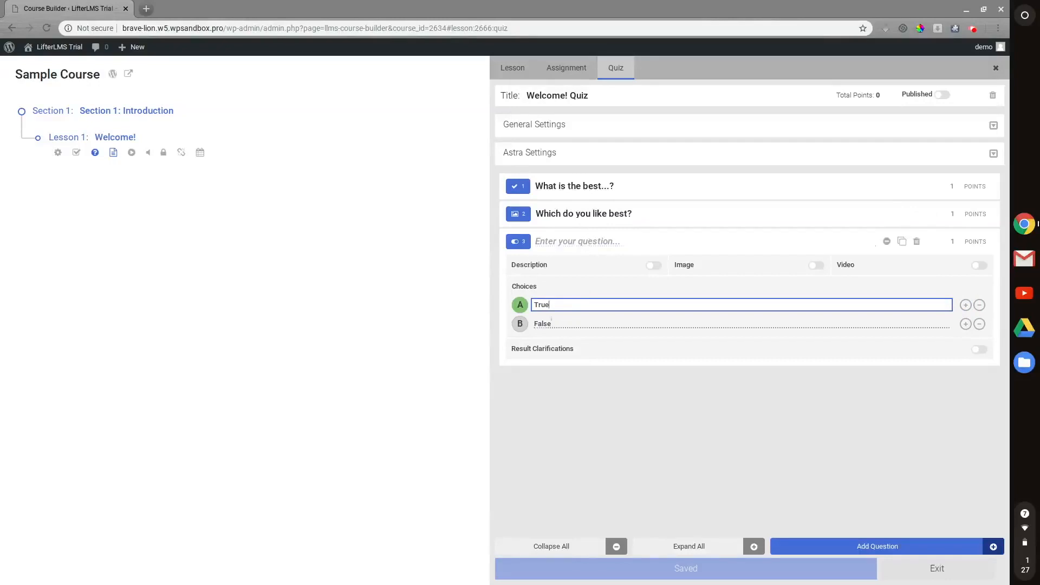
pyautogui.click(560, 245)
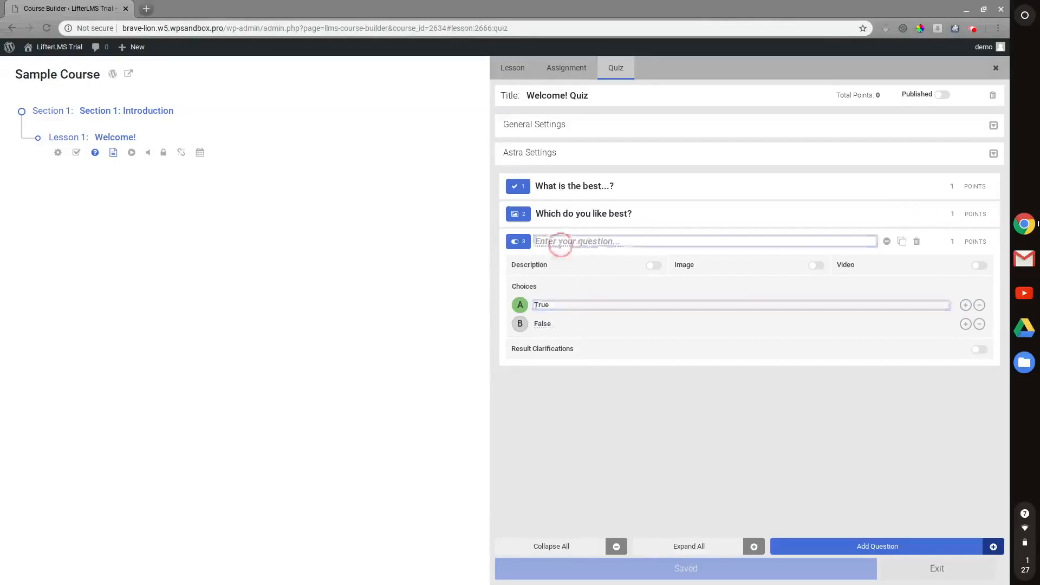
pyautogui.write('Which is correct?')
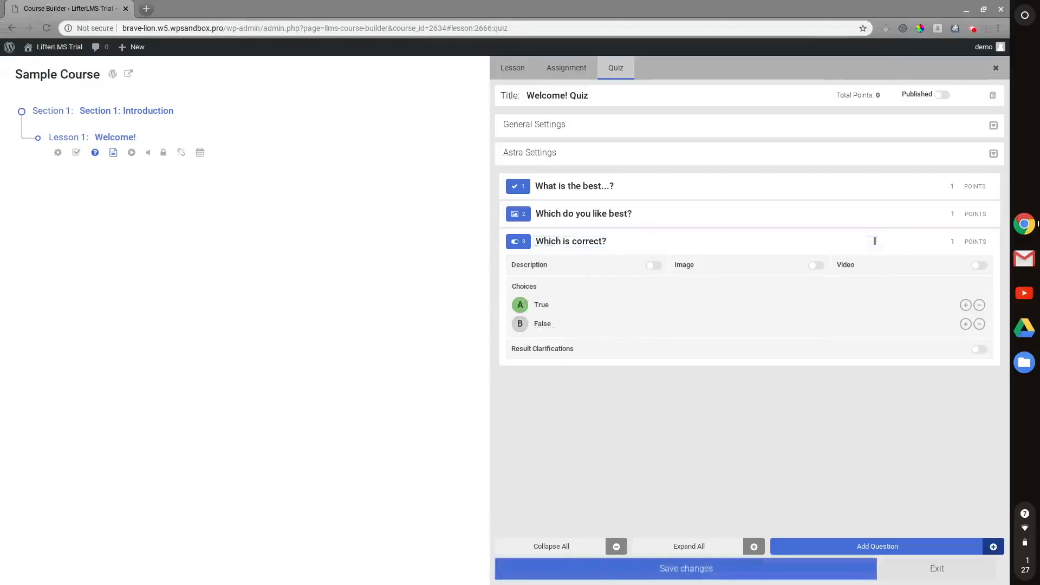
# - Save the quiz changes and view the Welcome! lesson's front-end page in a new browser tab
pyautogui.click(610, 570)
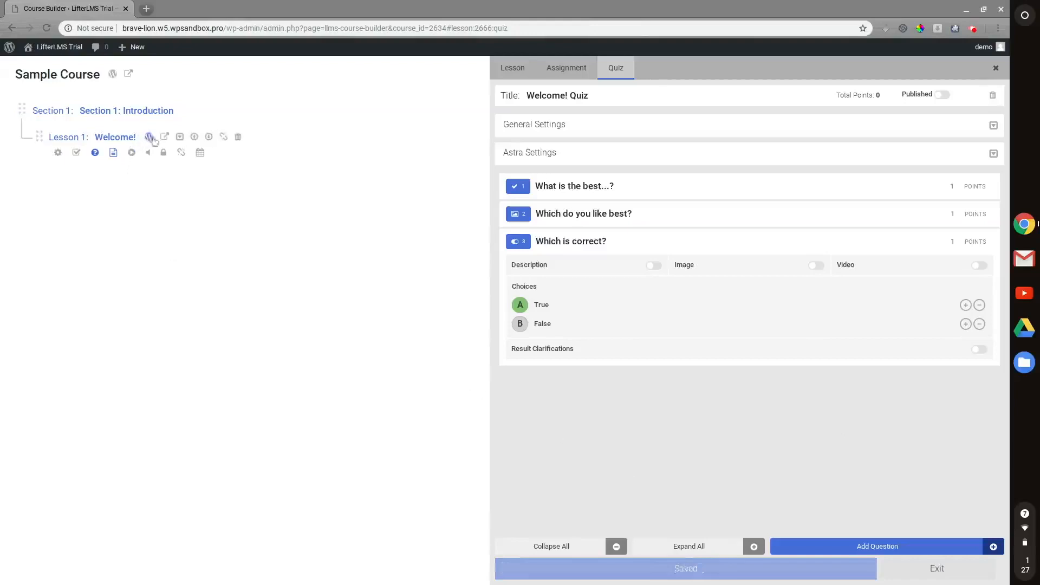
pyautogui.rightClick(162, 138)
pyautogui.click(184, 147)
pyautogui.hotkey('ctrl', 'Tab')
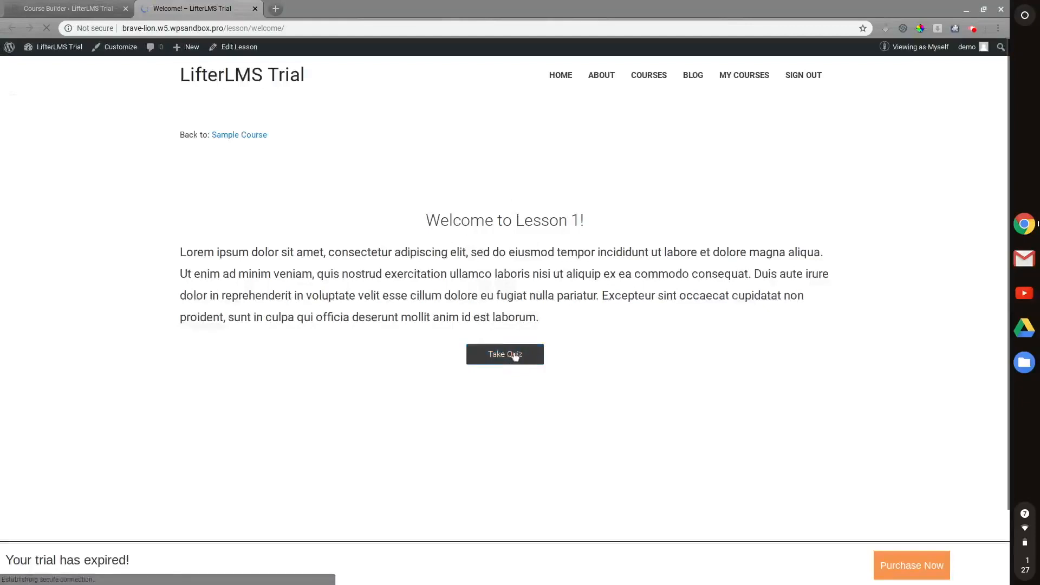
# - Take the quiz from the lesson page and start an attempt at the Welcome! Quiz
pyautogui.click(504, 360)
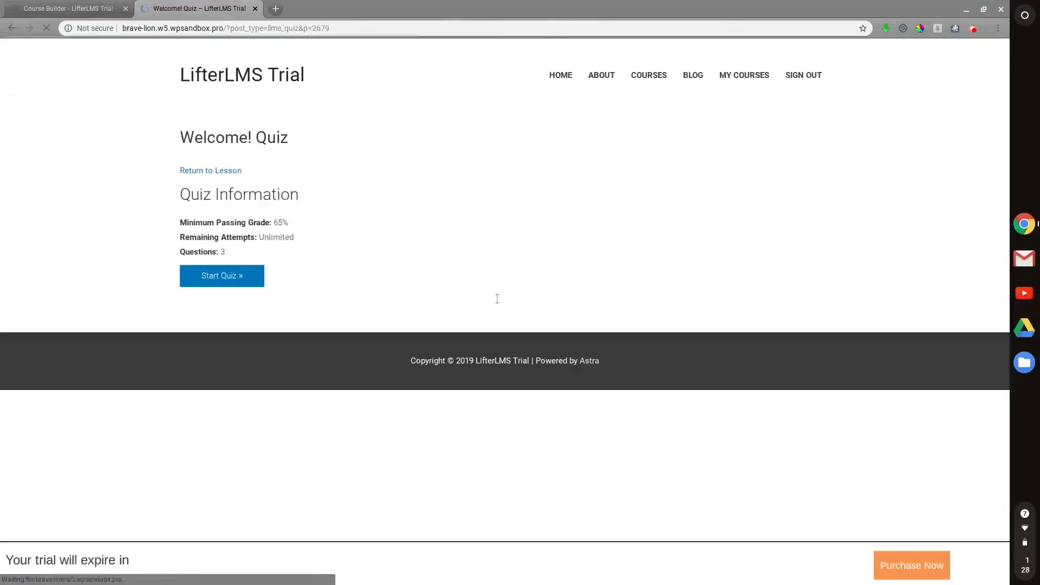
pyautogui.click(232, 275)
pyautogui.click(241, 275)
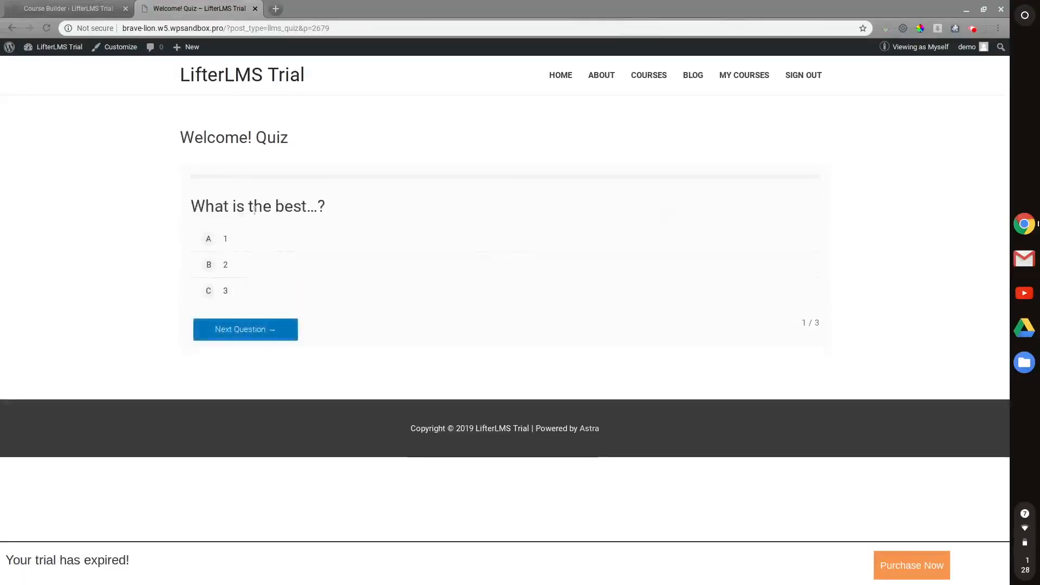
# - Answer the quiz with 1, the building picture (A) and True, and complete it
pyautogui.click(209, 239)
pyautogui.click(258, 331)
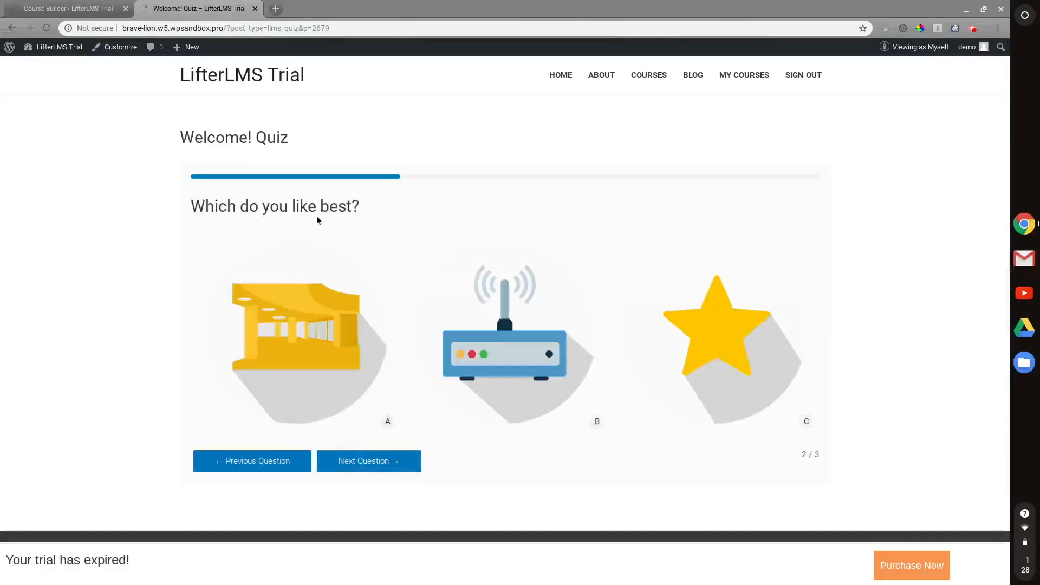
pyautogui.click(300, 328)
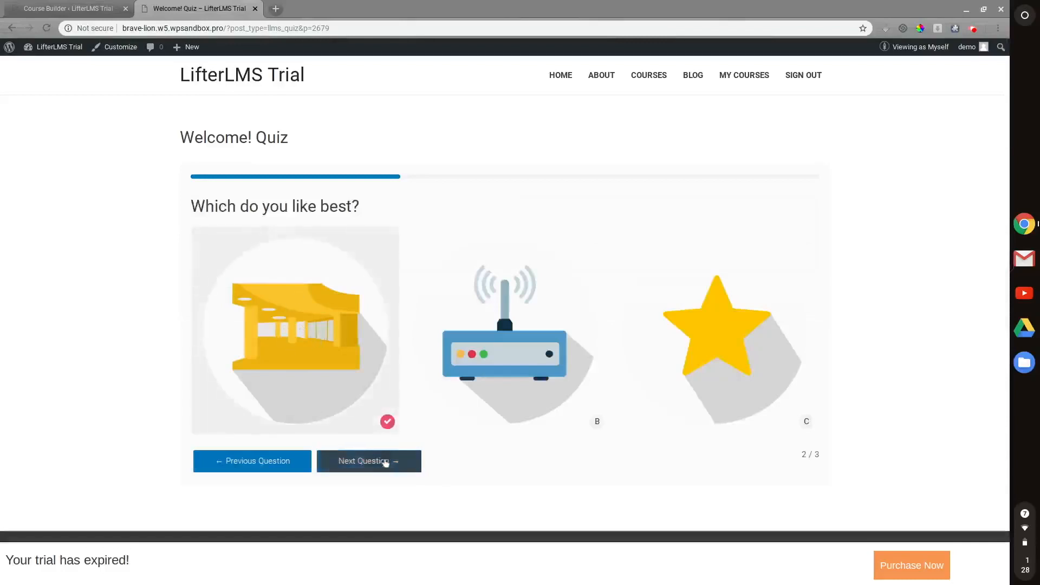
pyautogui.click(384, 461)
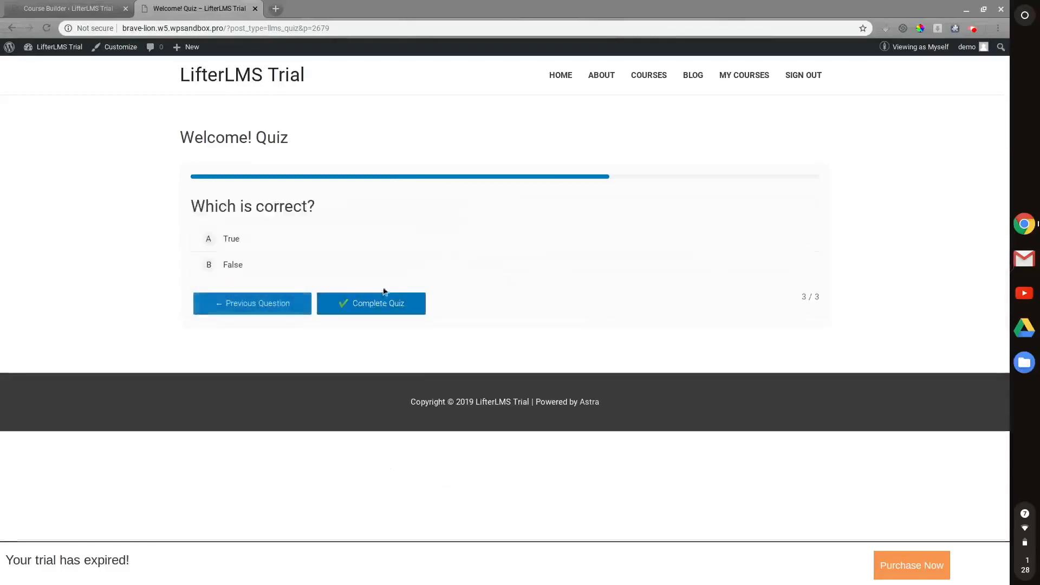
pyautogui.click(248, 241)
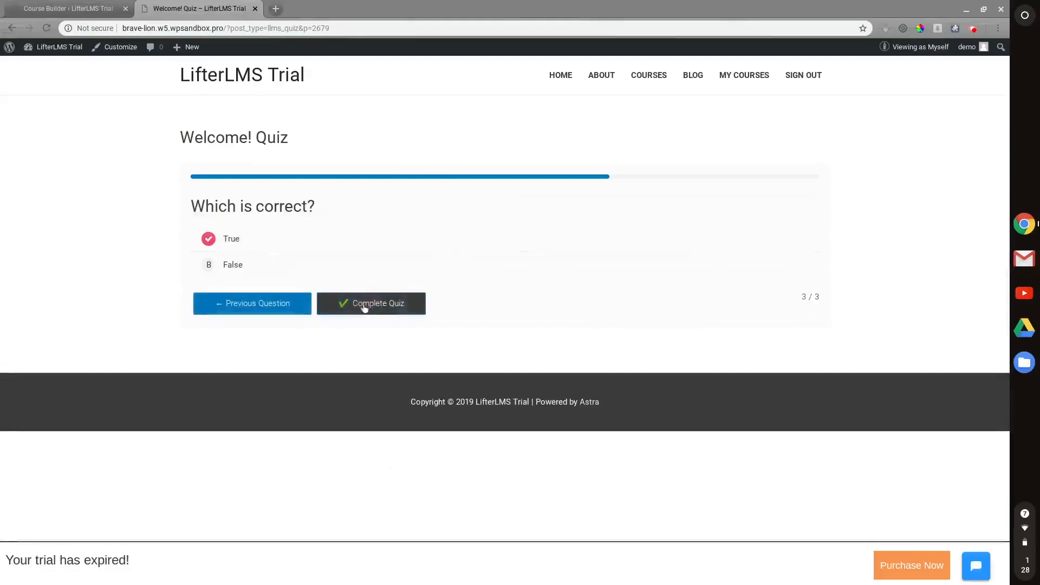
pyautogui.click(382, 306)
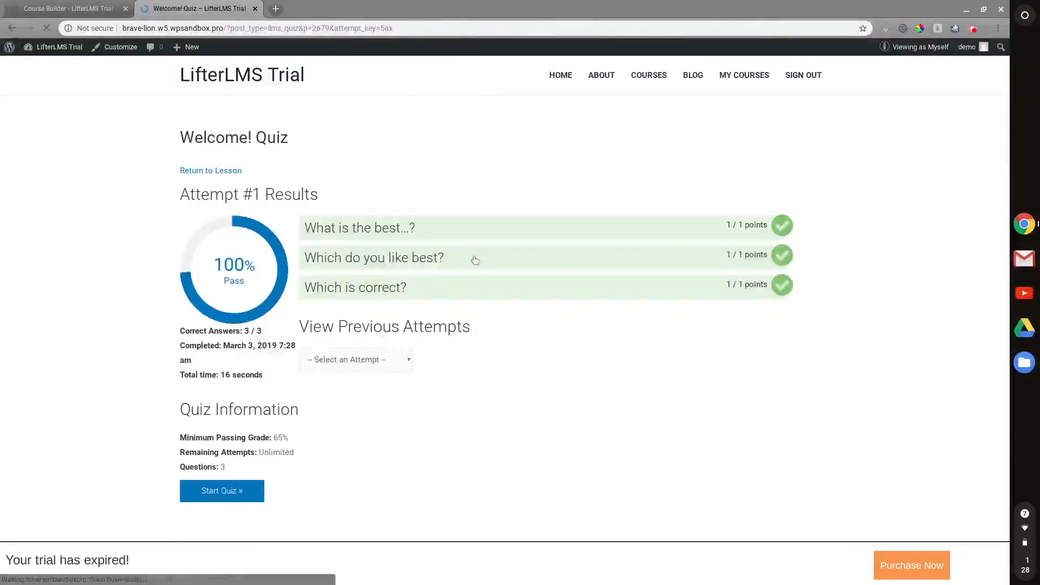
# - Review the attempt results, expanding and collapsing the selected answer for "What is the best...?"
pyautogui.scroll(-2, 384, 252)
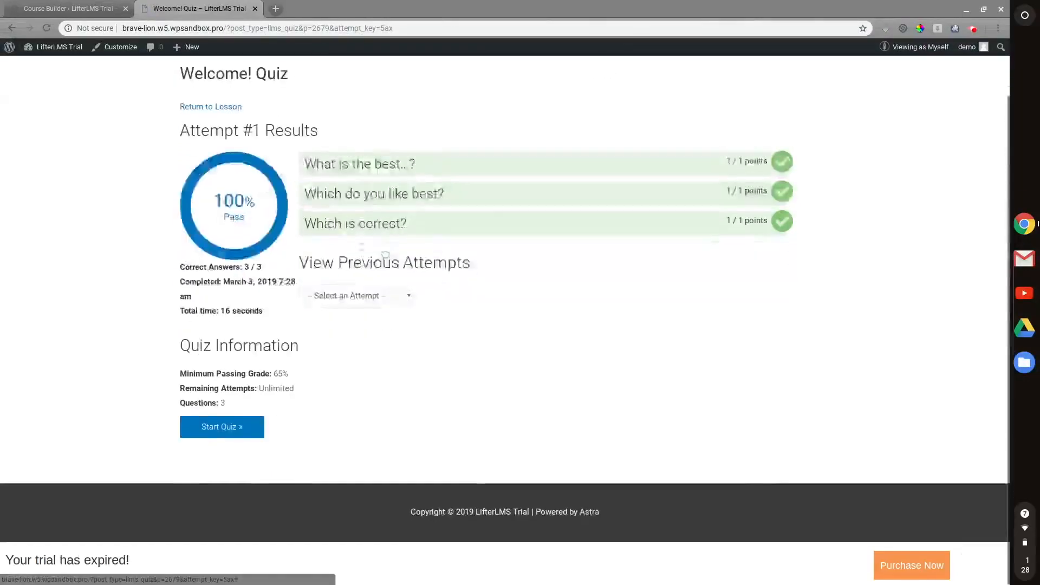
pyautogui.click(444, 173)
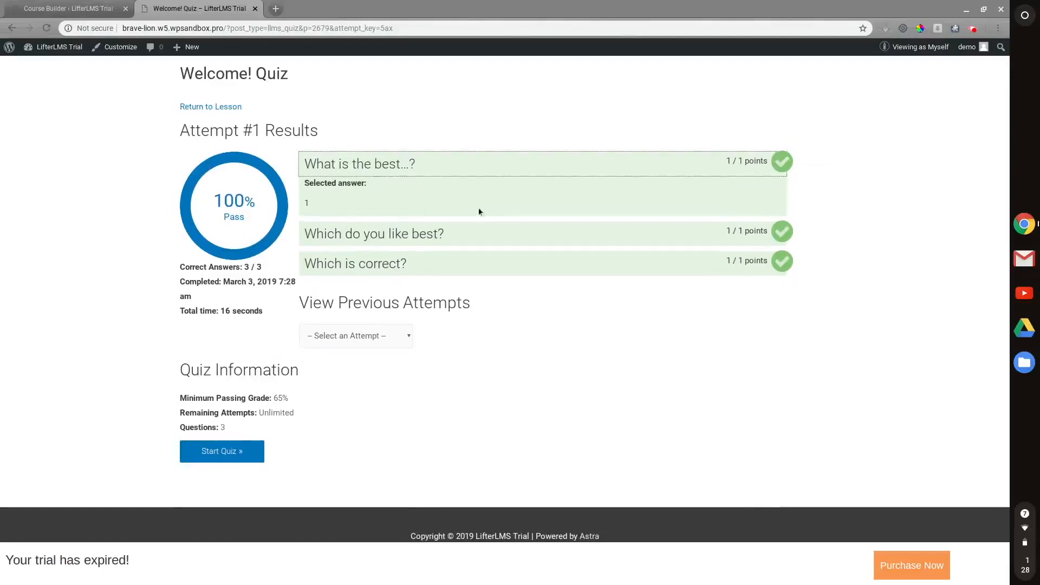
pyautogui.click(375, 166)
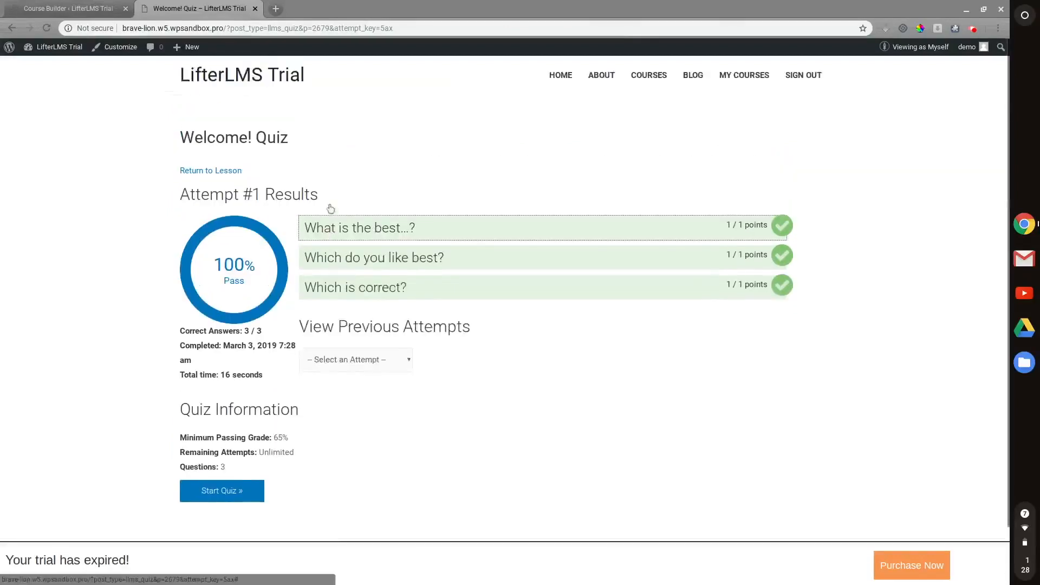
# - Return to the Course Builder, set the Welcome! Quiz to published, and save the changes
pyautogui.click(65, 8)
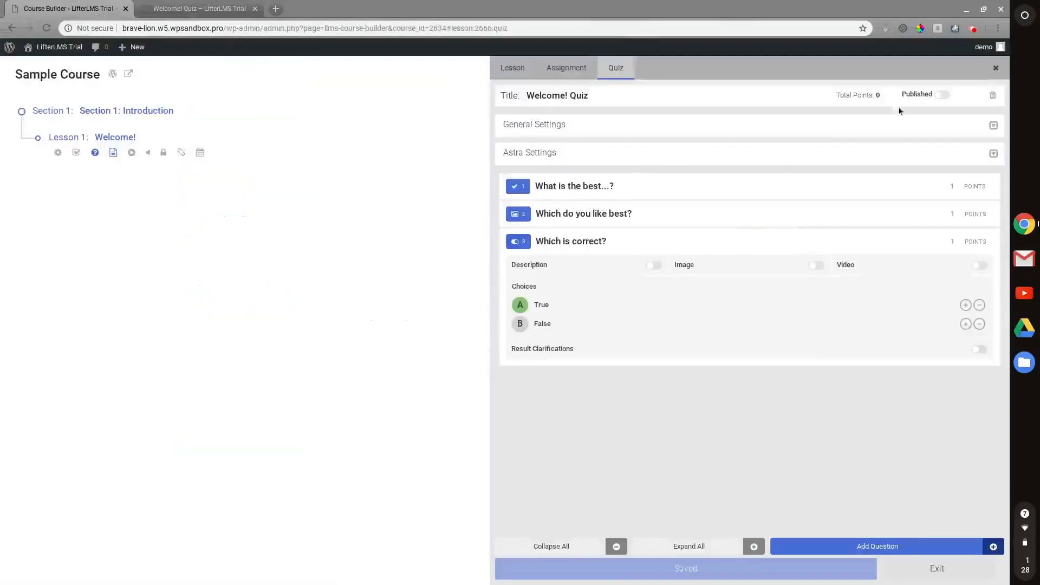
pyautogui.click(942, 95)
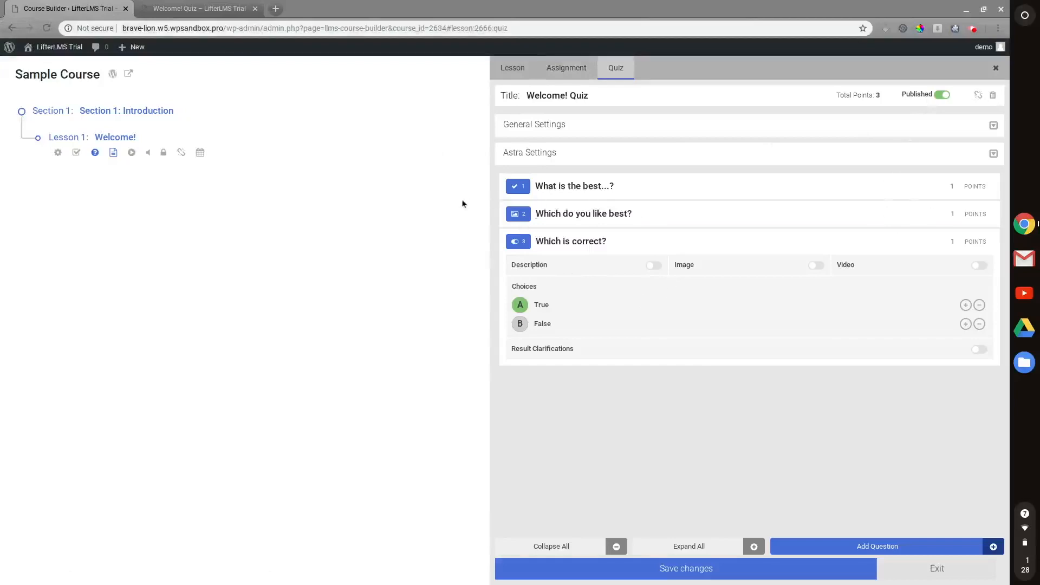
pyautogui.click(809, 547)
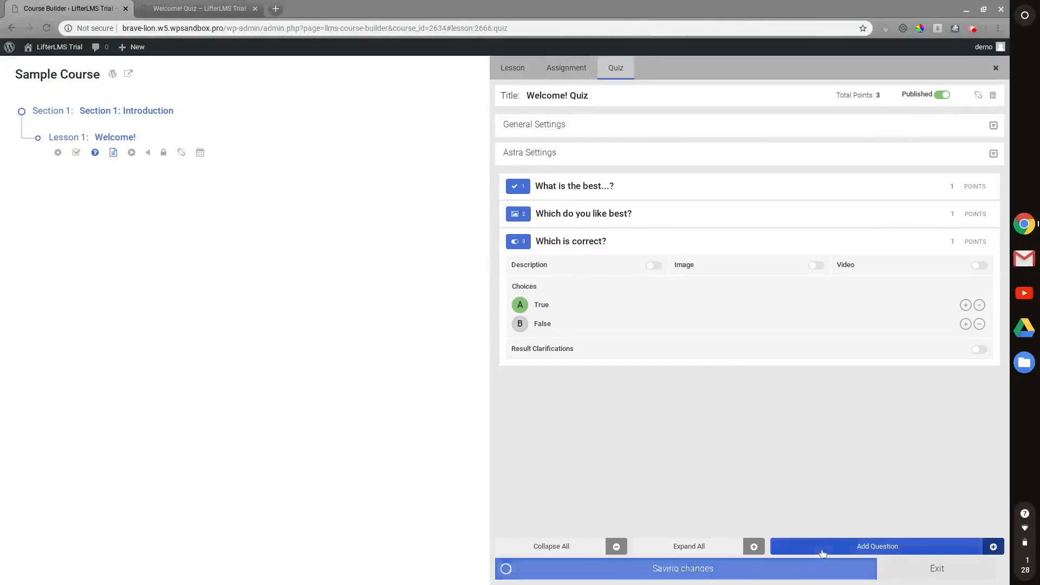